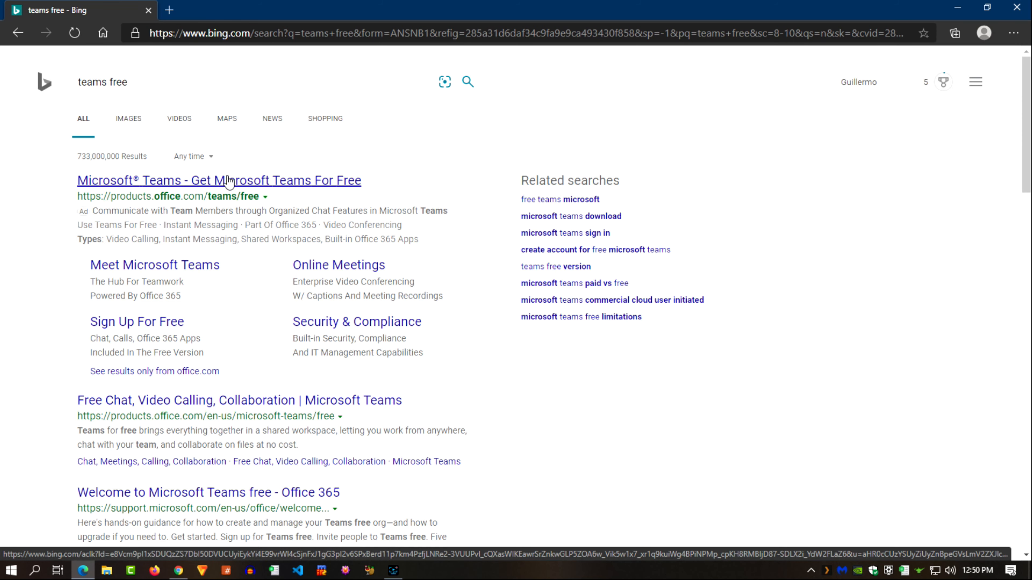
Start the free Teams for business sign-up with the account's email address and choose For work
left_click(229, 181)
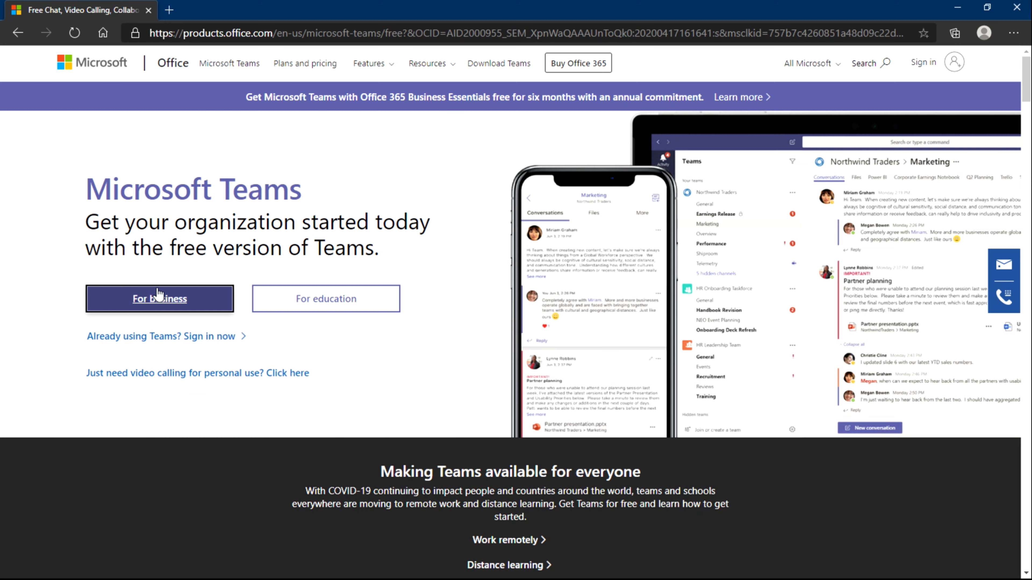
left_click(158, 299)
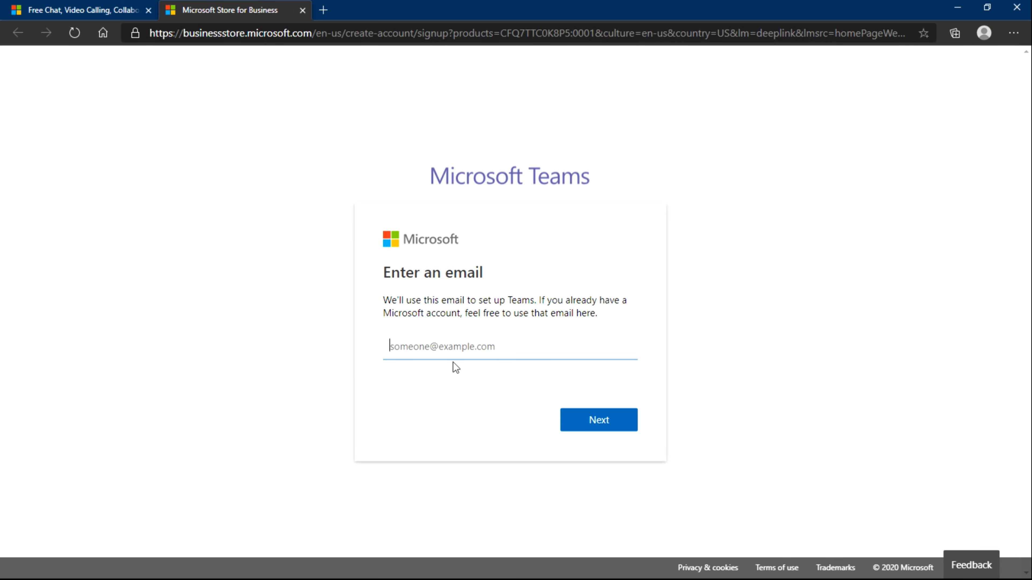
left_click(455, 351)
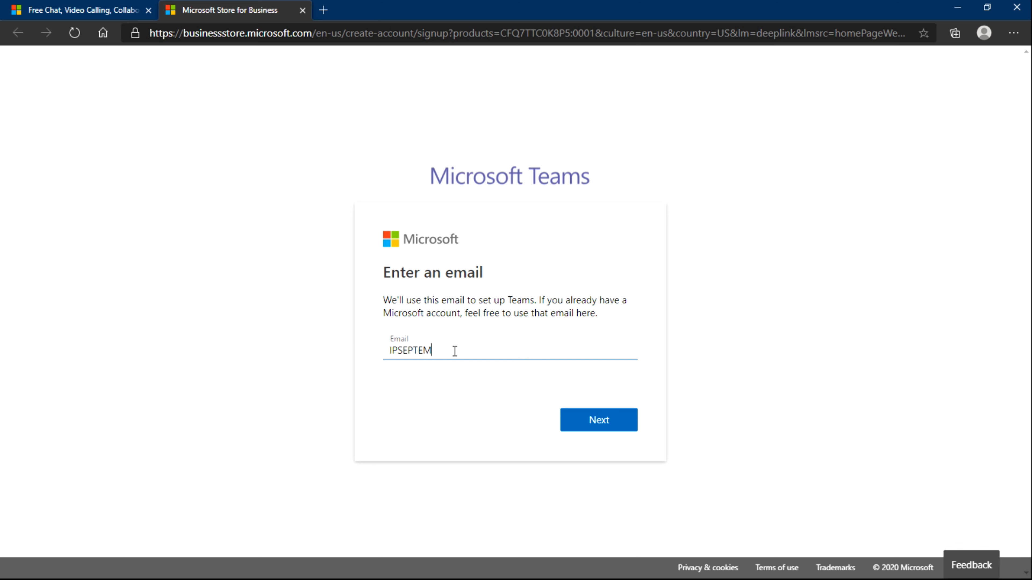
left_click(568, 413)
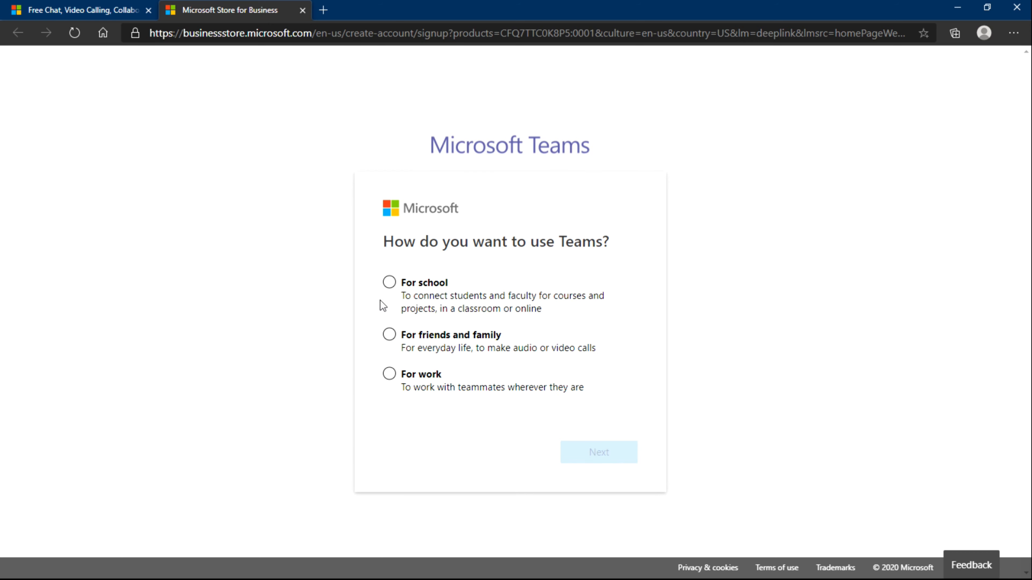
left_click(390, 373)
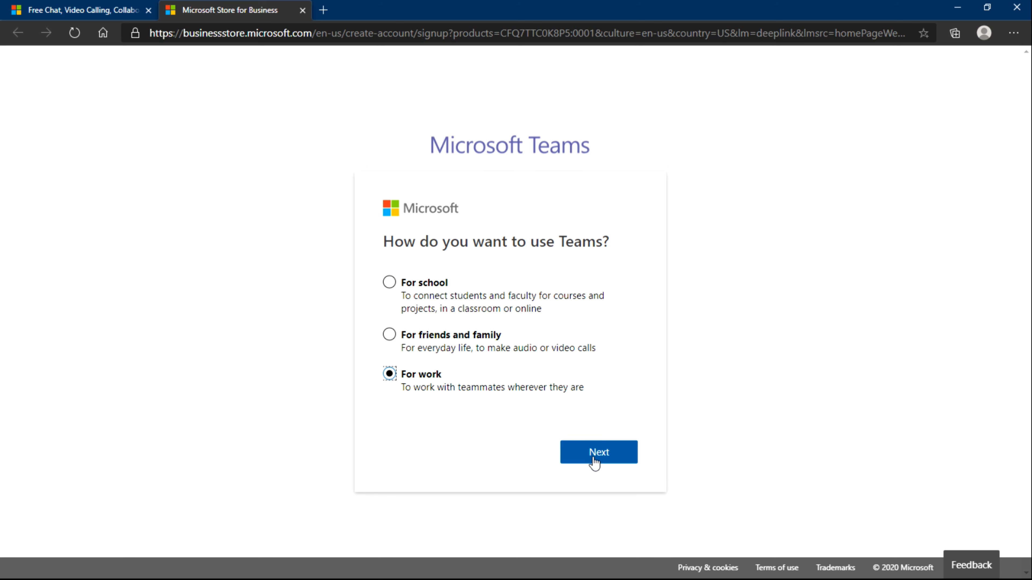
Enter company name IP SEPTEM and set up the free Teams organization
left_click(623, 452)
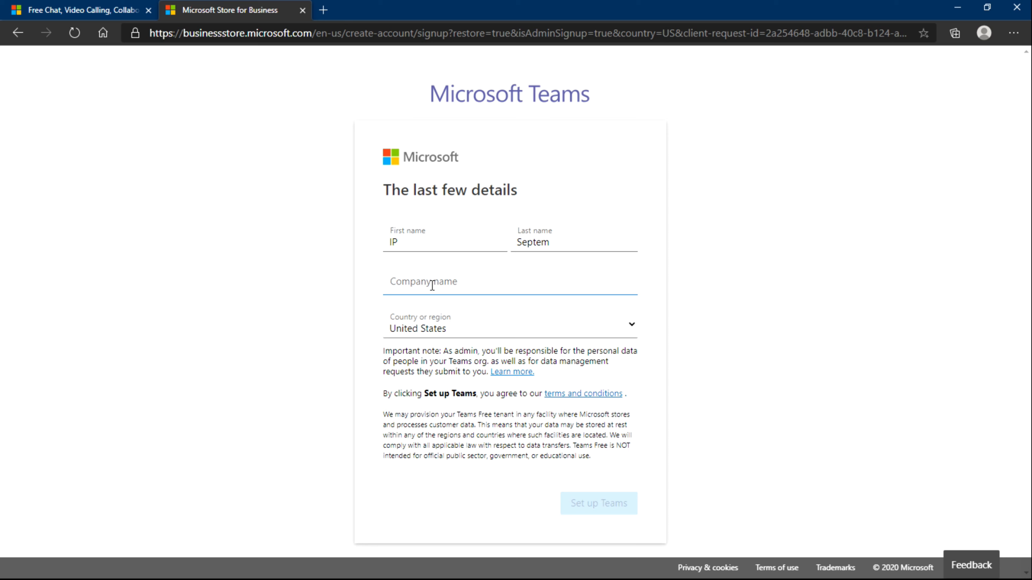
type("IP SEPTEM")
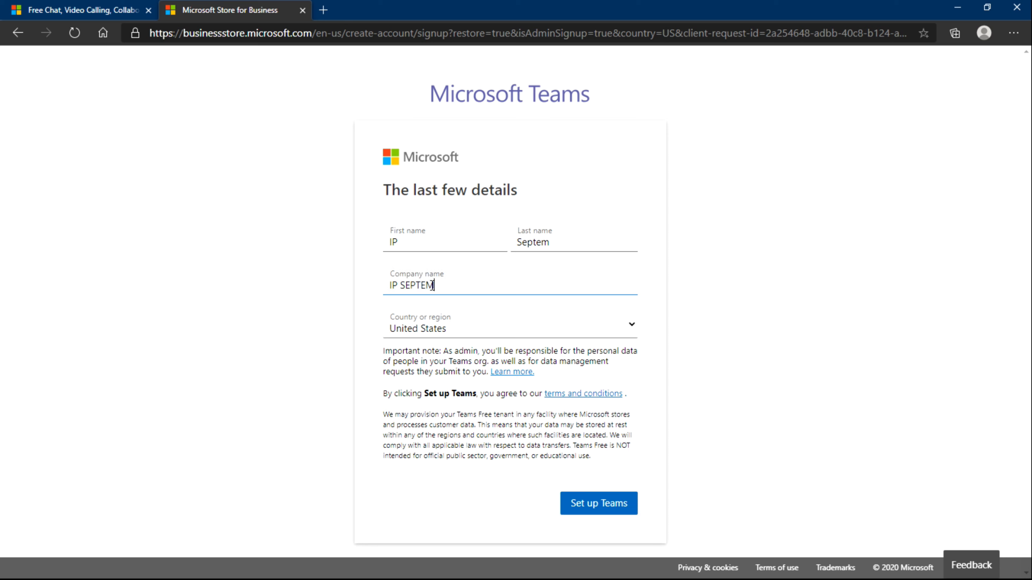
left_click(596, 504)
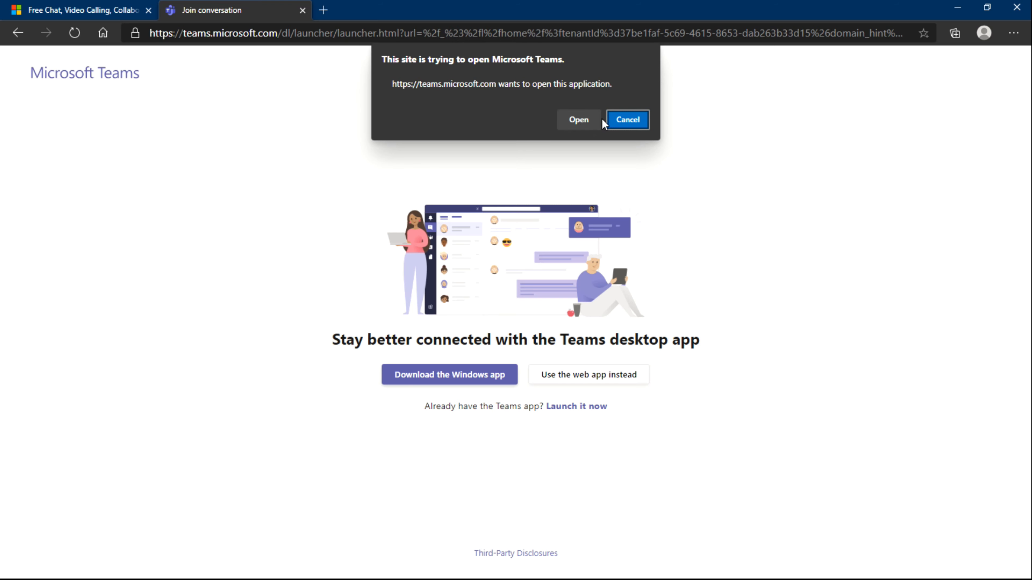
Skip the open-app prompt, download the Teams Windows app and run its installer
left_click(585, 119)
left_click(471, 374)
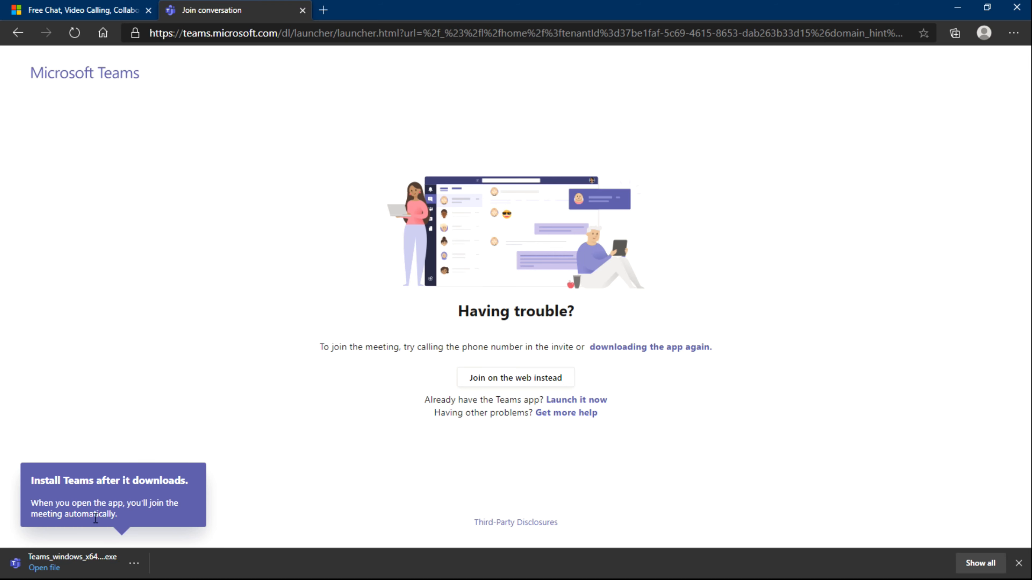
left_click(51, 561)
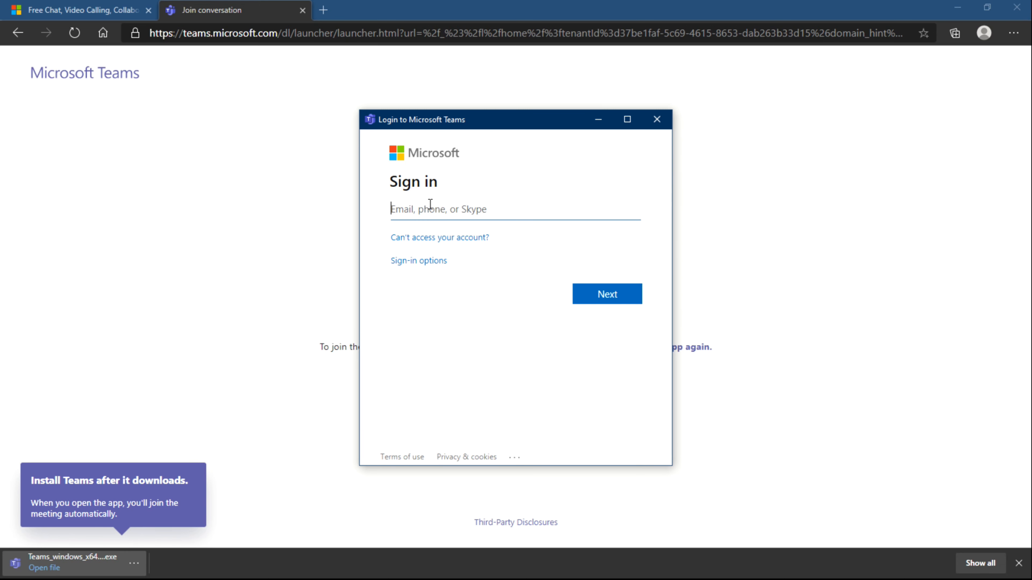
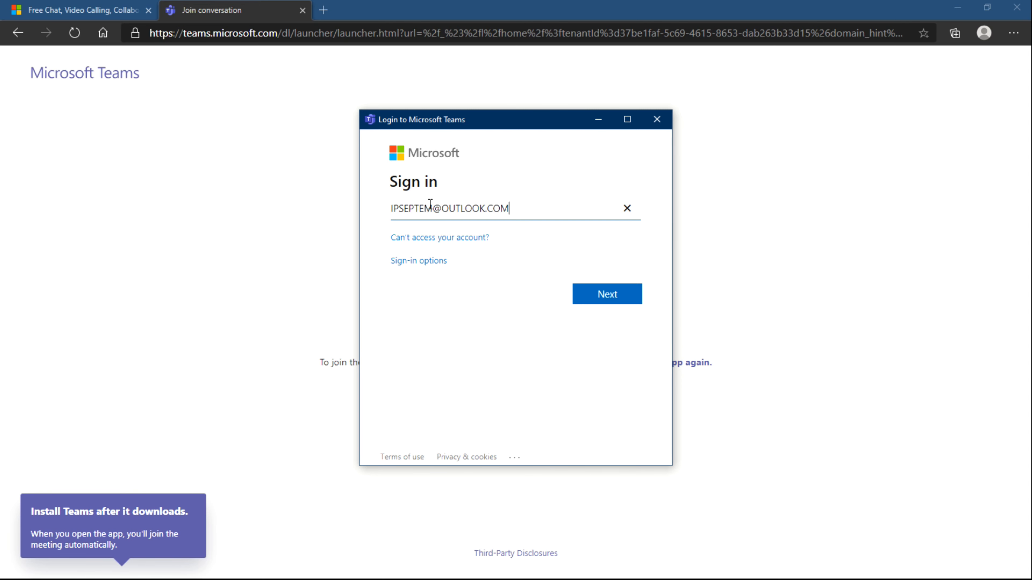
Sign in to the Teams desktop app with the new account's email and password
left_click(592, 297)
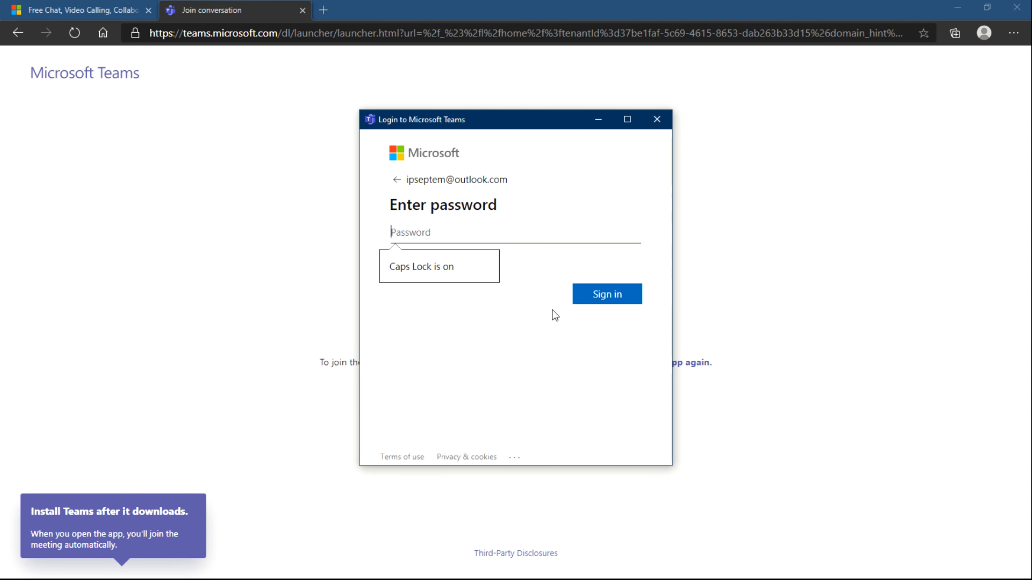
type("********")
key("Return")
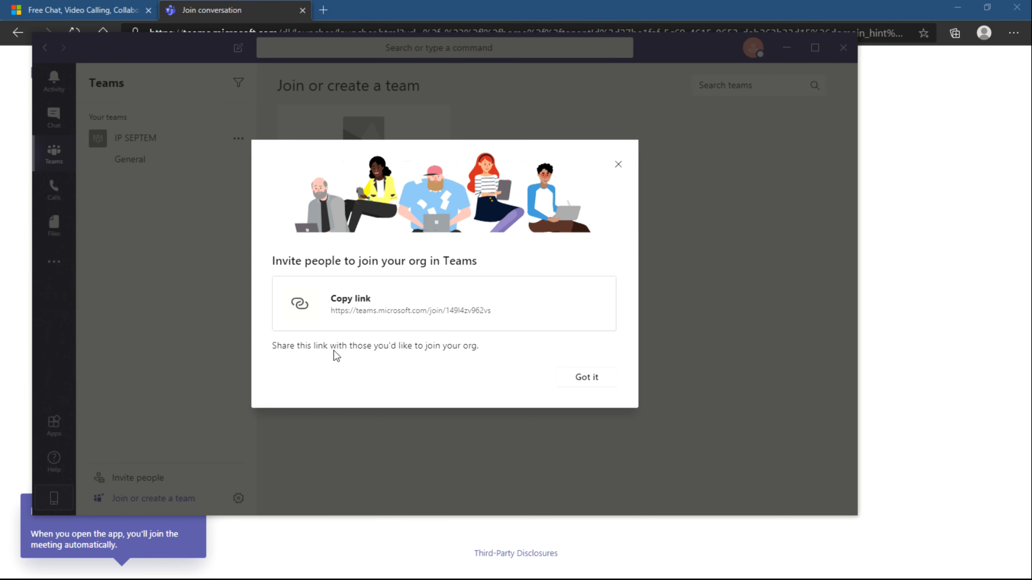
Close the invite dialog, step through the welcome tour to the end, and view Calls
left_click(595, 384)
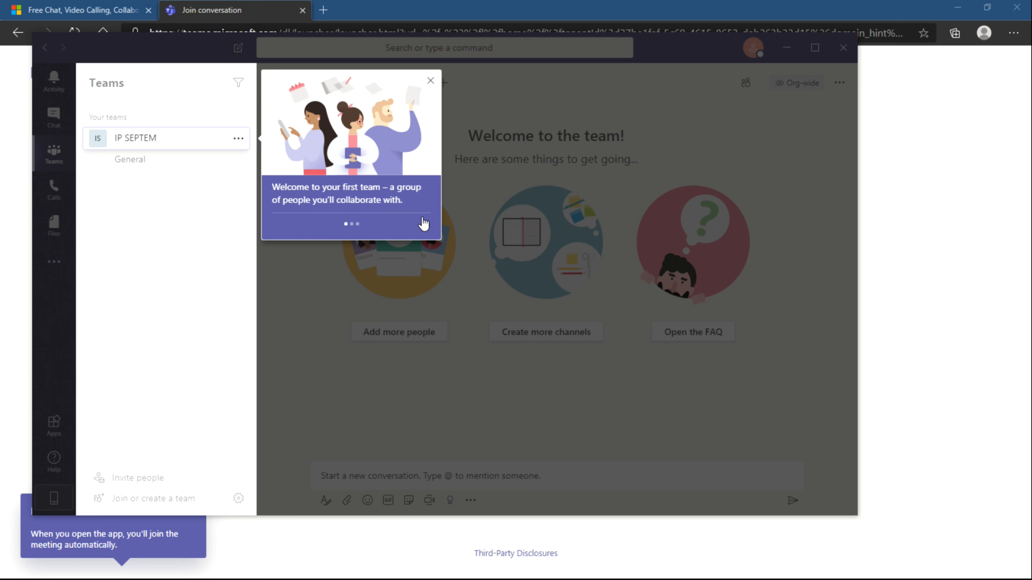
left_click(426, 224)
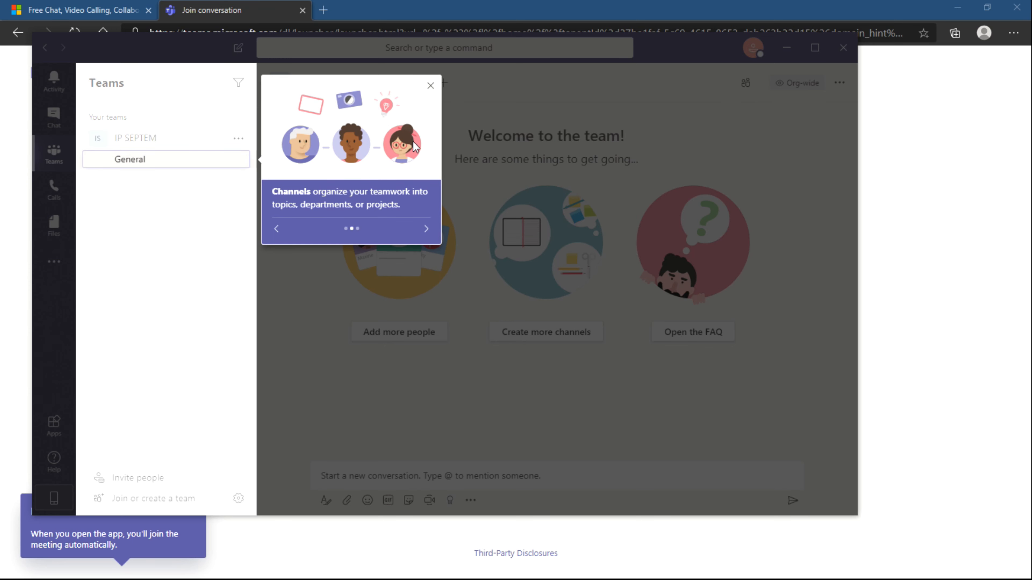
left_click(426, 228)
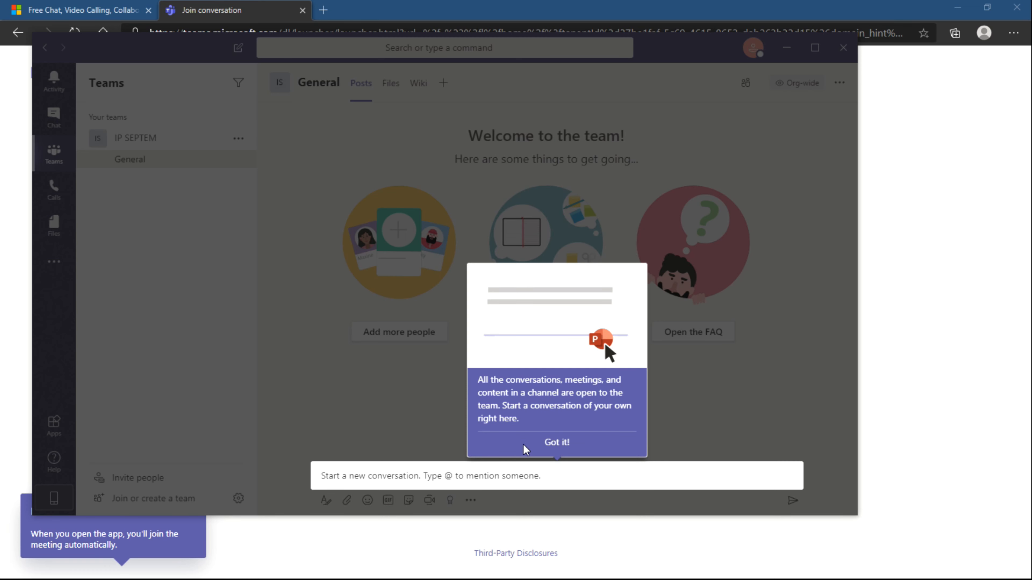
left_click(554, 442)
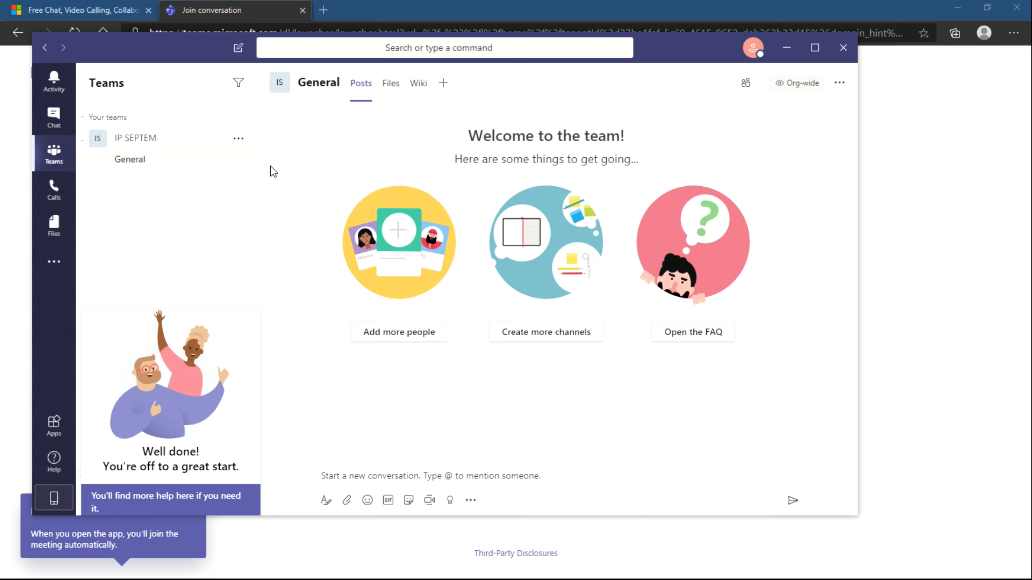
left_click(53, 190)
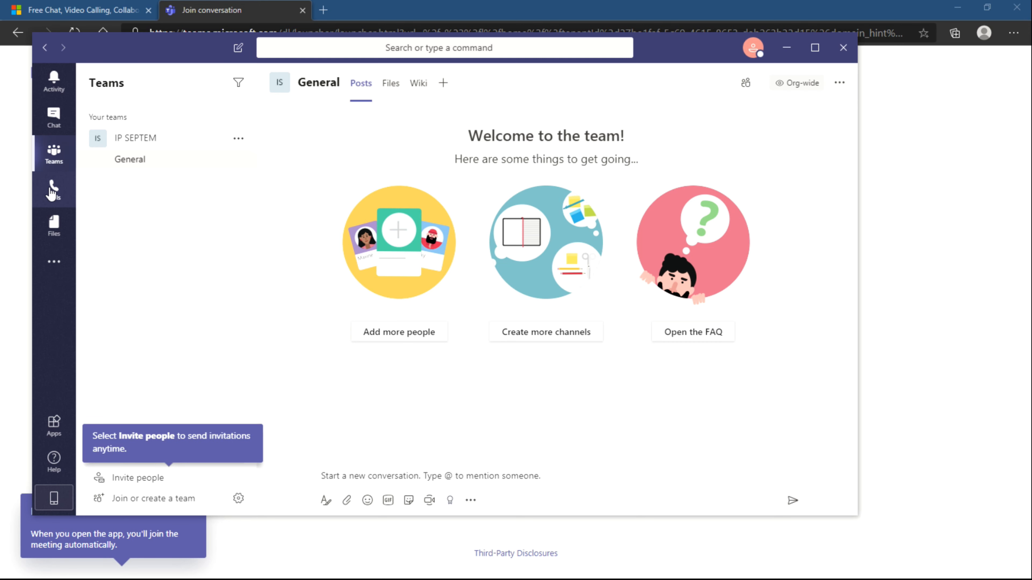
Browse Chat, Teams and the more-apps list, then go to Join or create a team
left_click(56, 123)
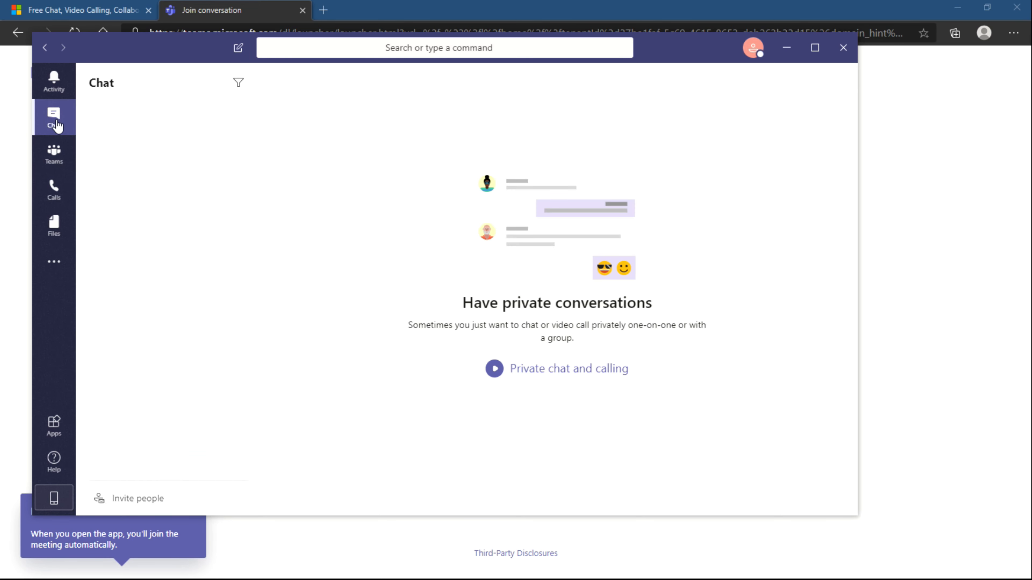
left_click(55, 154)
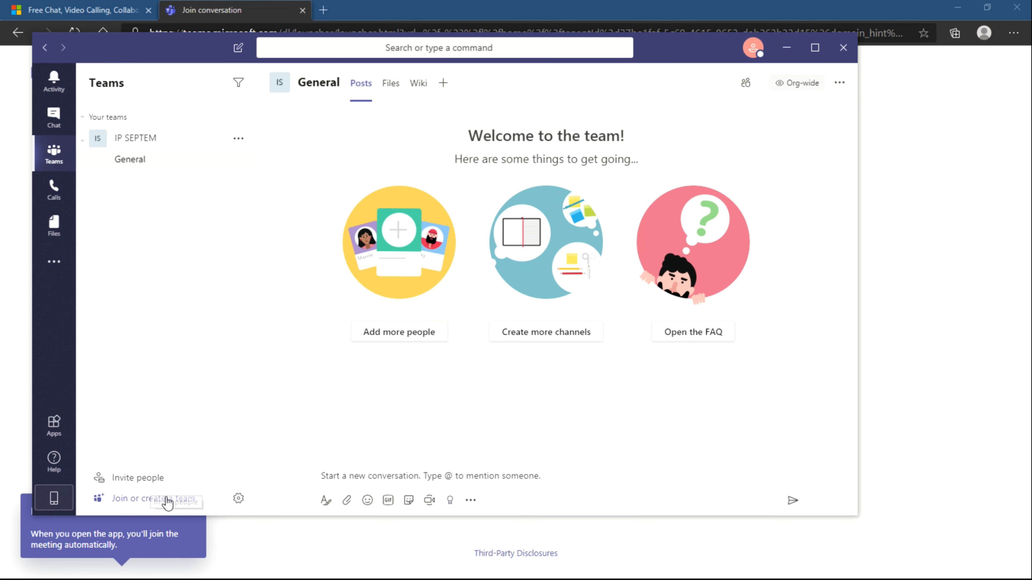
left_click(56, 263)
left_click(56, 263)
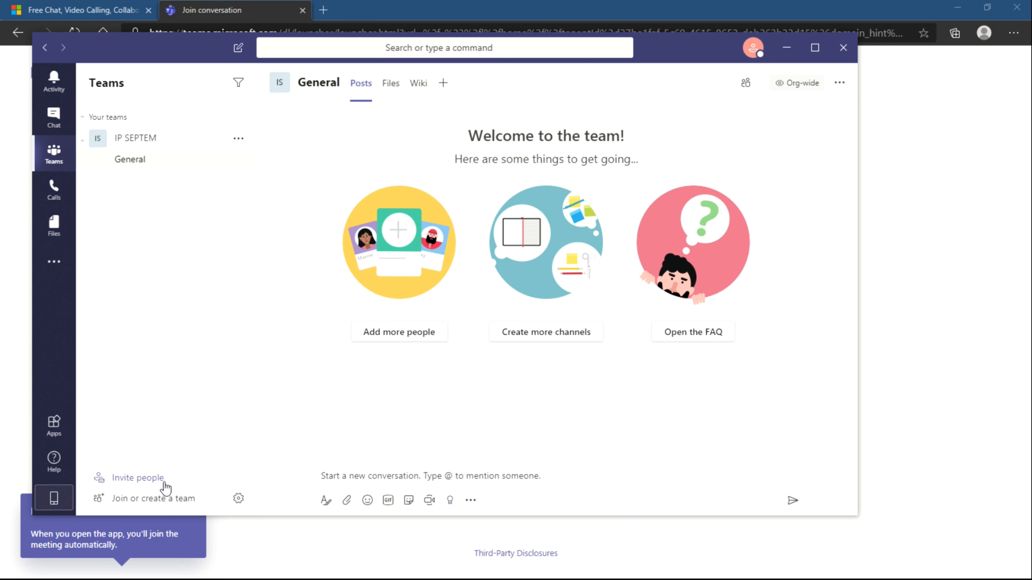
left_click(165, 497)
Build a private team from scratch named IP SEPTEM with description 'Test'
left_click(366, 237)
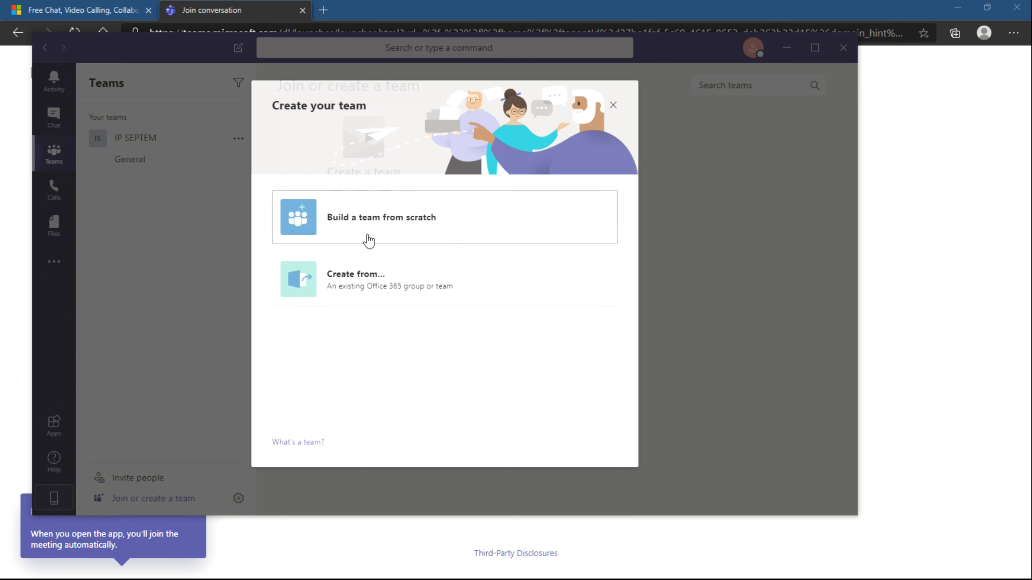
left_click(436, 226)
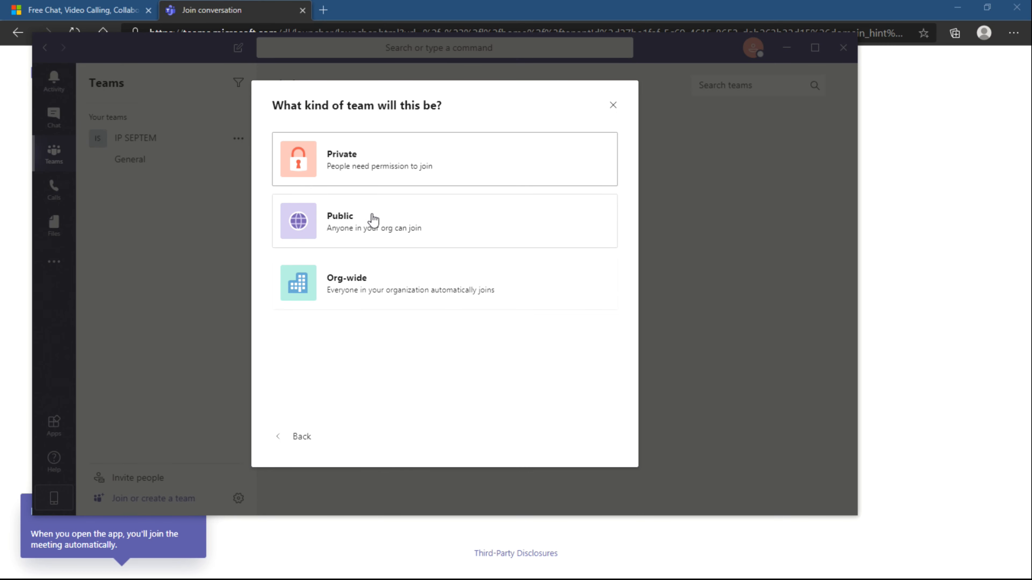
left_click(425, 154)
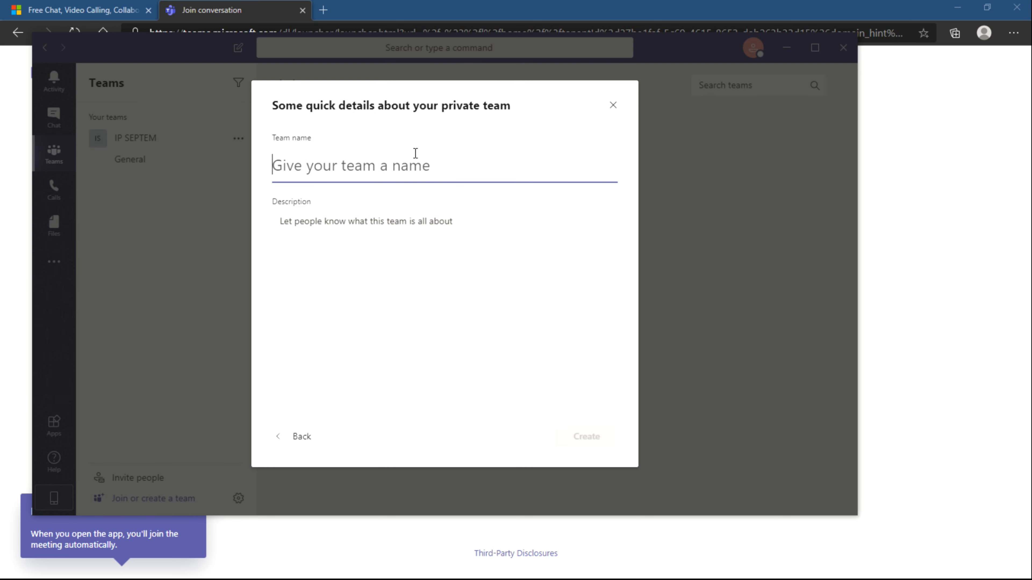
type("IP SEPTEM")
left_click(493, 237)
type("Testing")
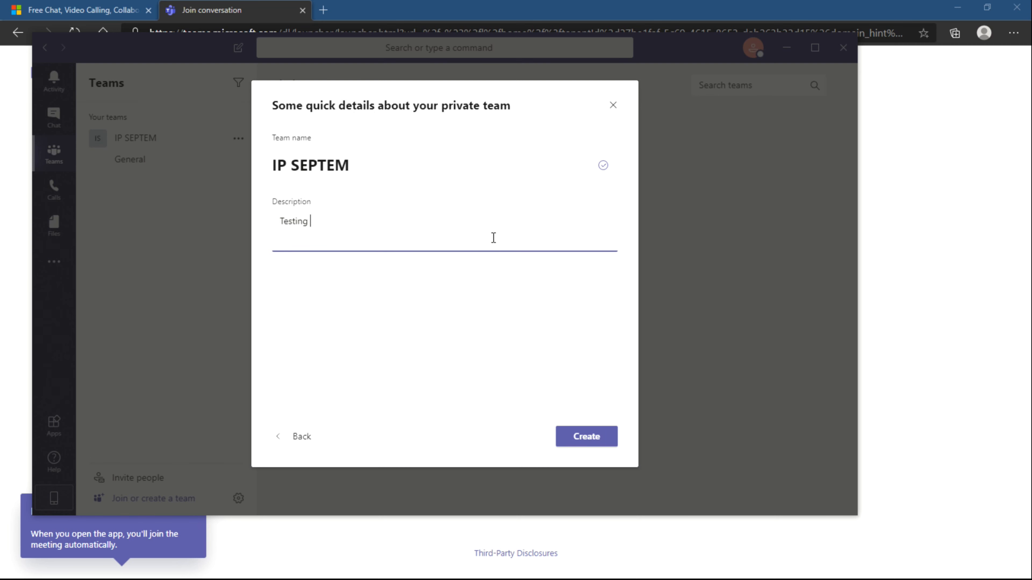
key("Return")
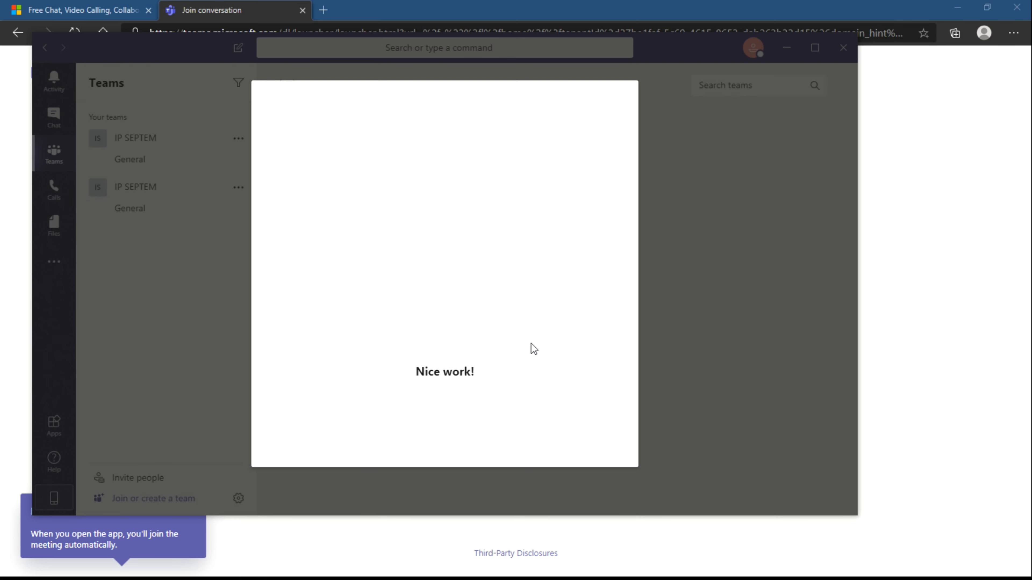